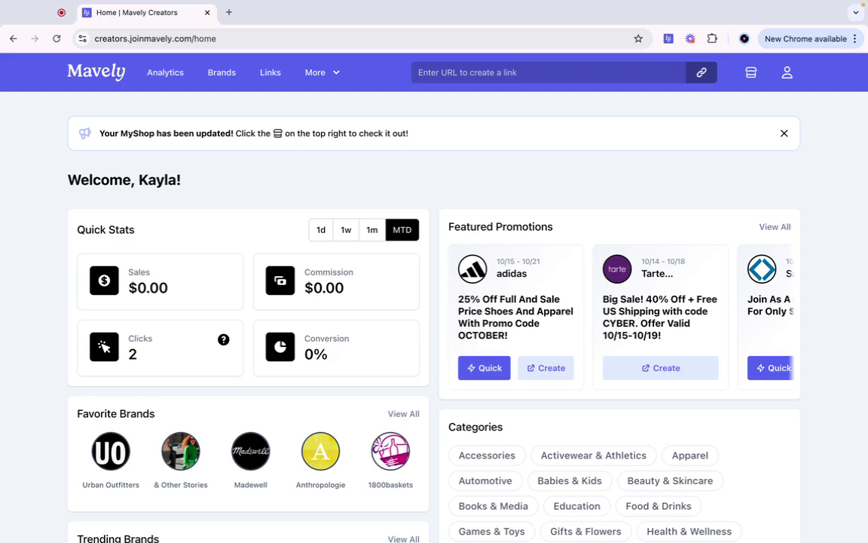
- Scroll down through the home dashboard and back up to the top
scroll(501, 375, "down", 3)
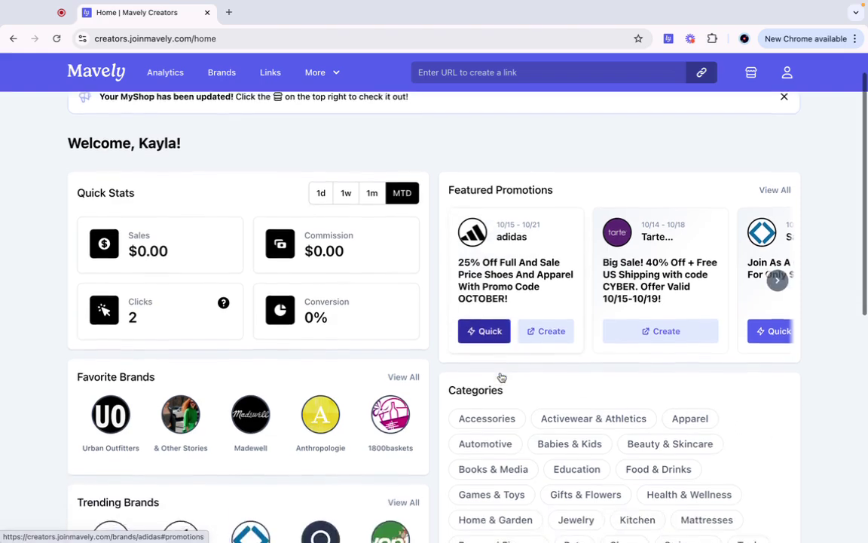
scroll(498, 392, "down", 3)
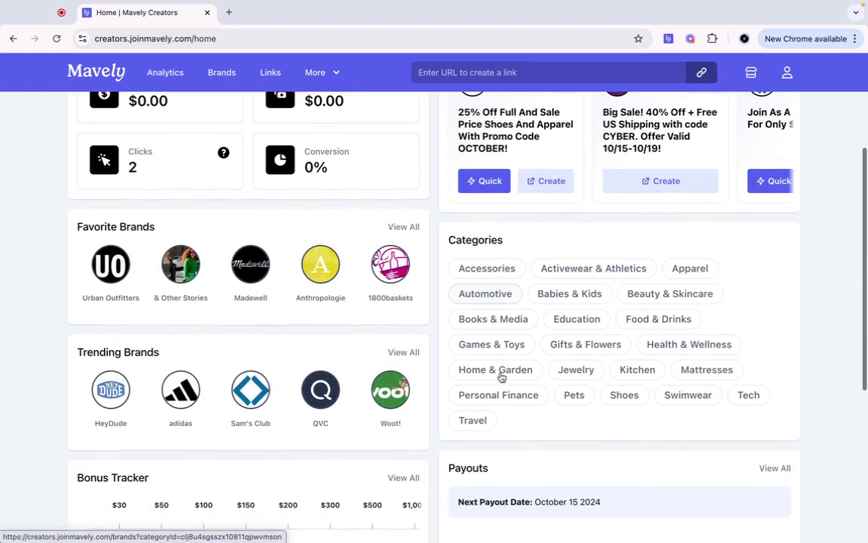
scroll(435, 449, "down", 3)
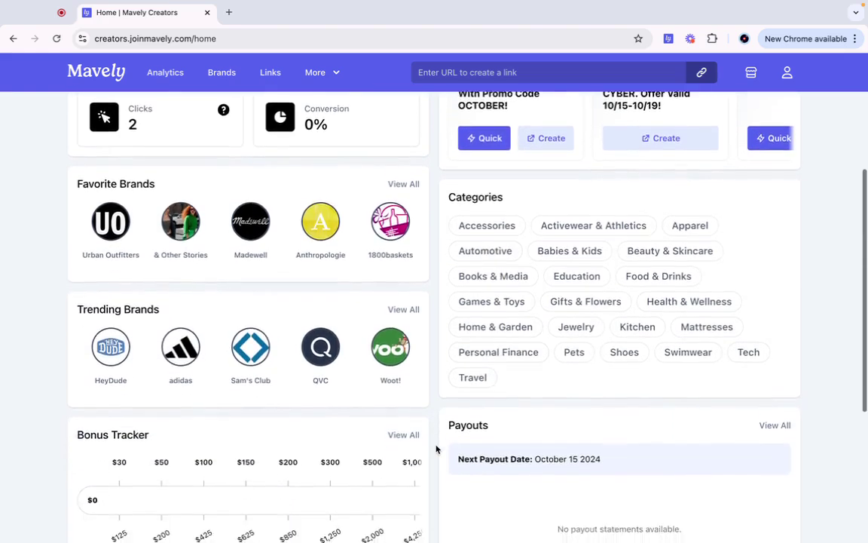
scroll(436, 449, "down", 2)
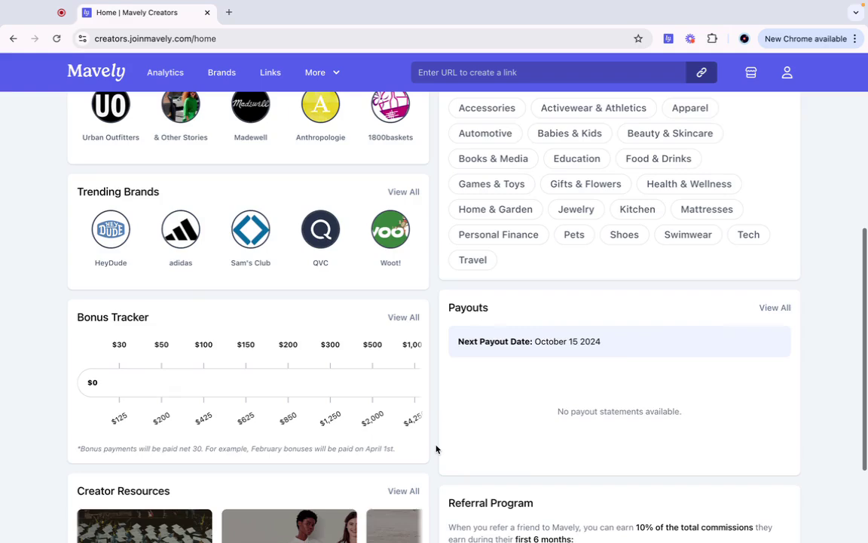
scroll(435, 449, "down", 1)
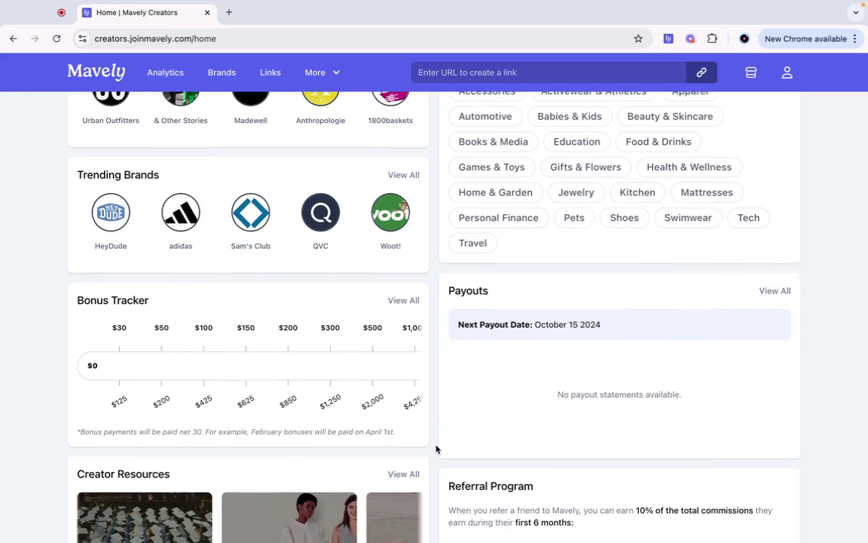
scroll(435, 449, "down", 1)
scroll(435, 450, "down", 1)
scroll(435, 450, "down", 1)
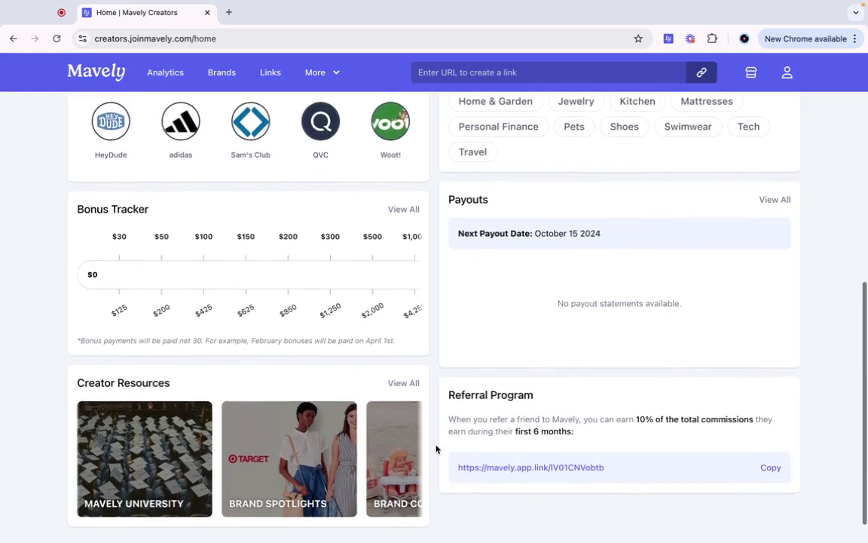
scroll(435, 449, "down", 1)
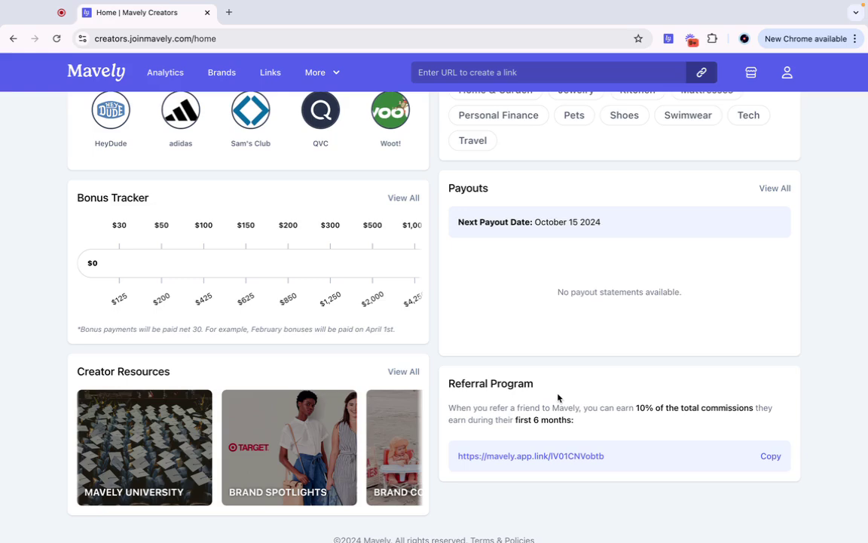
scroll(557, 397, "up", 1)
scroll(558, 397, "up", 1)
scroll(557, 397, "up", 2)
scroll(557, 397, "up", 2)
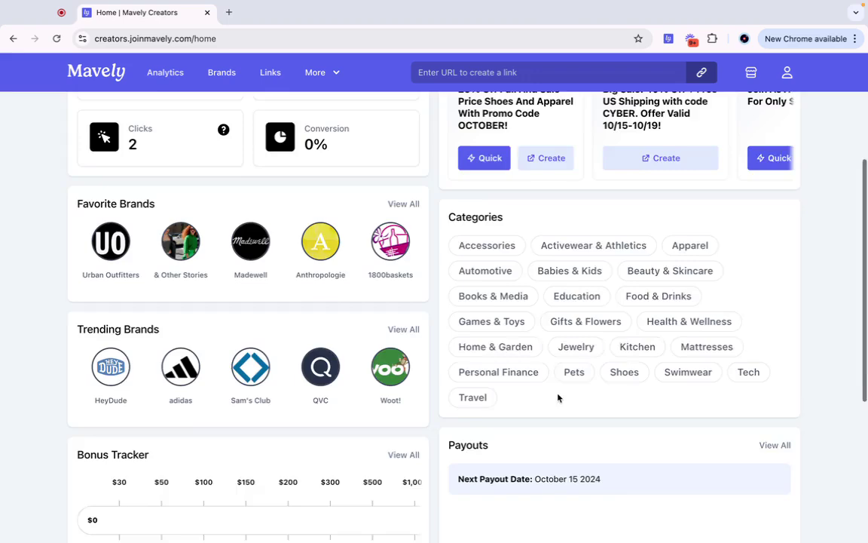
scroll(557, 397, "up", 2)
scroll(557, 397, "up", 2)
scroll(558, 397, "up", 1)
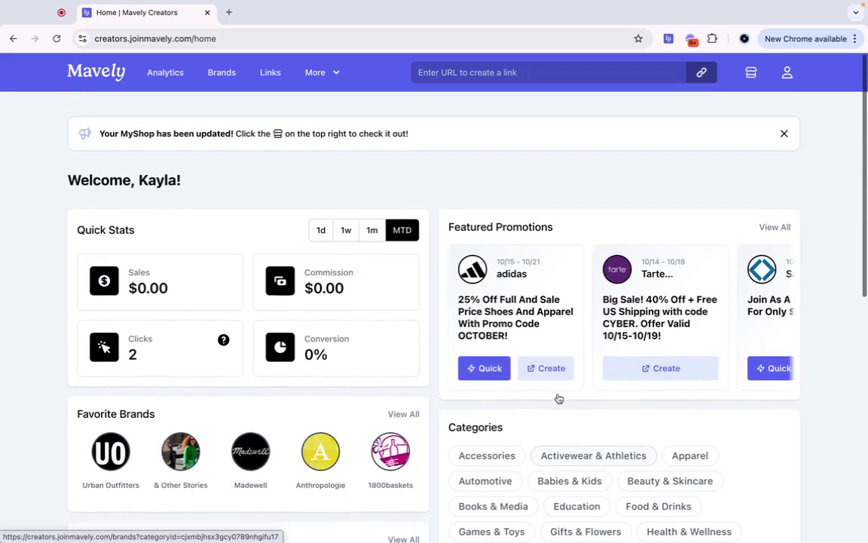
- Show year-to-date Analytics figures, opening and closing the date picker without changing dates
left_click(163, 73)
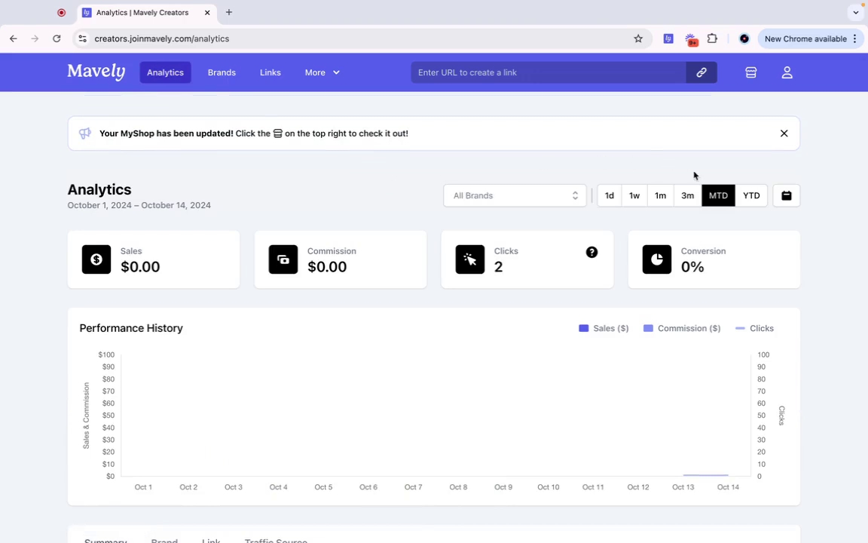
left_click(751, 195)
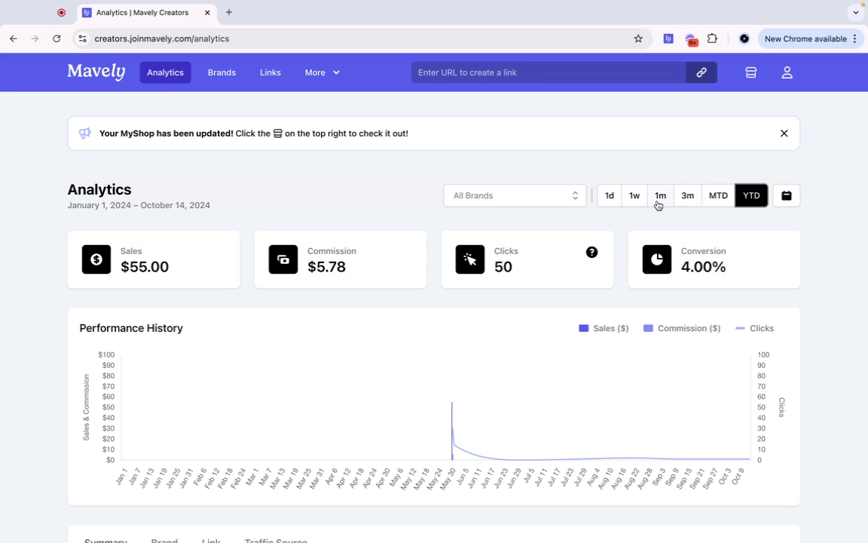
left_click(785, 198)
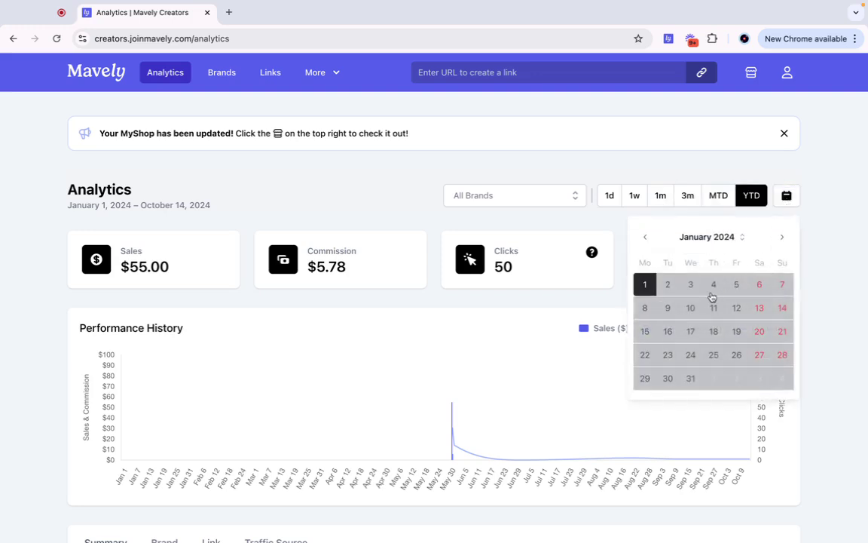
left_click(786, 197)
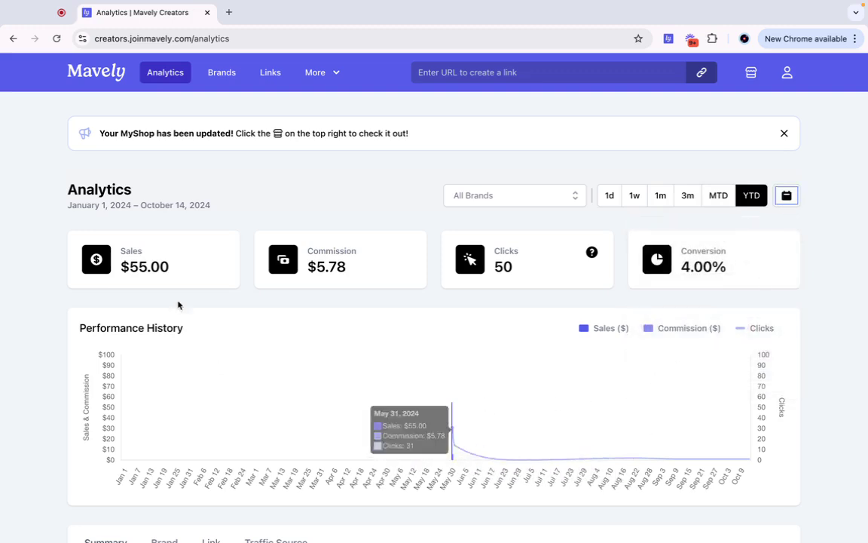
scroll(299, 389, "down", 5)
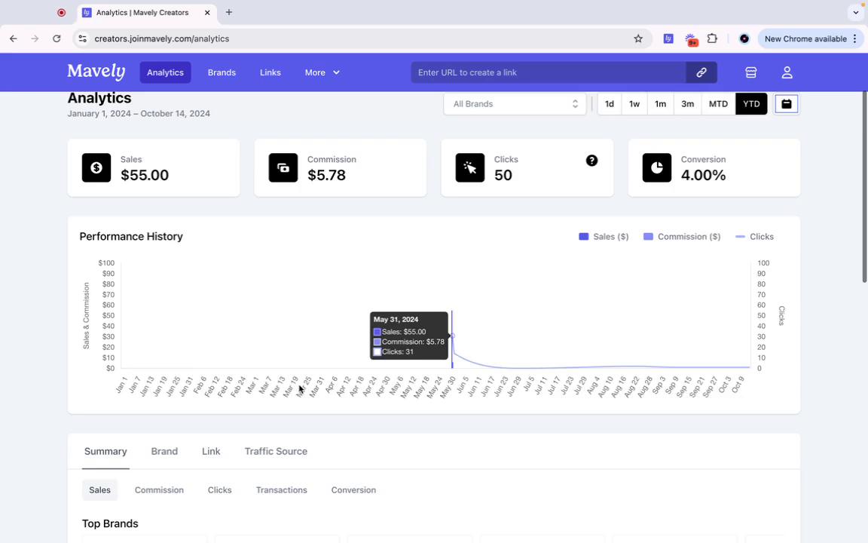
scroll(349, 343, "down", 1)
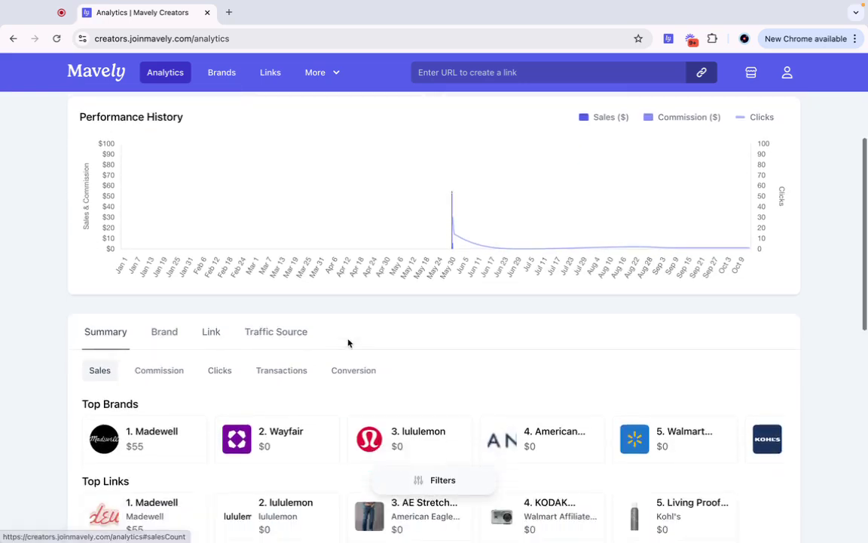
scroll(349, 343, "down", 1)
scroll(349, 343, "down", 1)
scroll(349, 343, "down", 1)
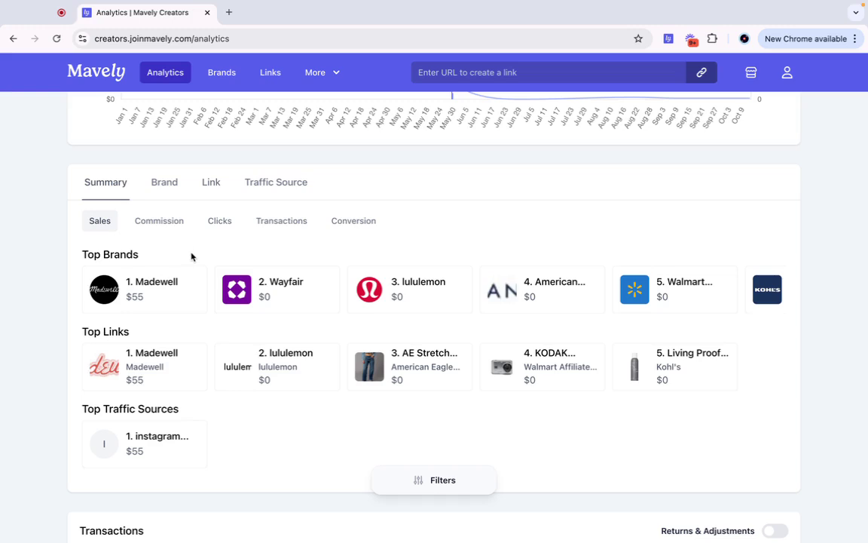
- Break analytics down by brand as a table, with Madewell leading at $55.00
left_click(167, 193)
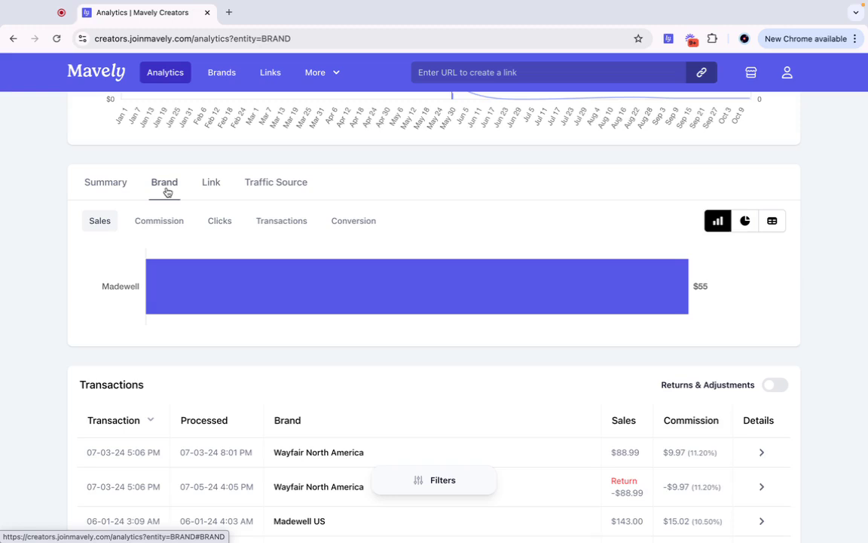
left_click(746, 226)
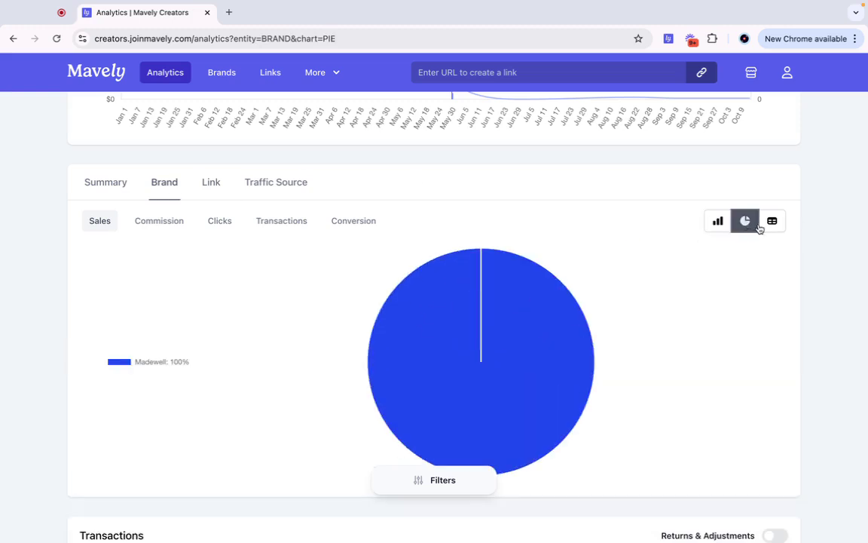
left_click(773, 222)
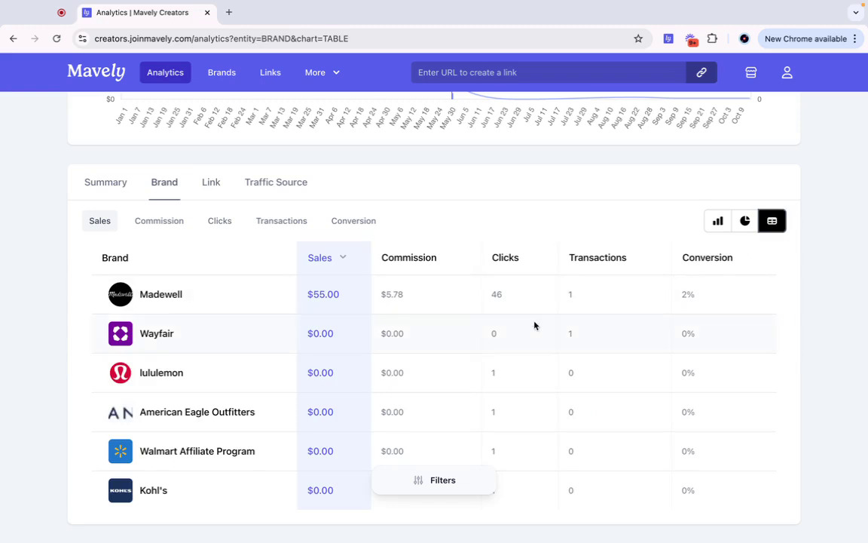
scroll(535, 326, "down", 1)
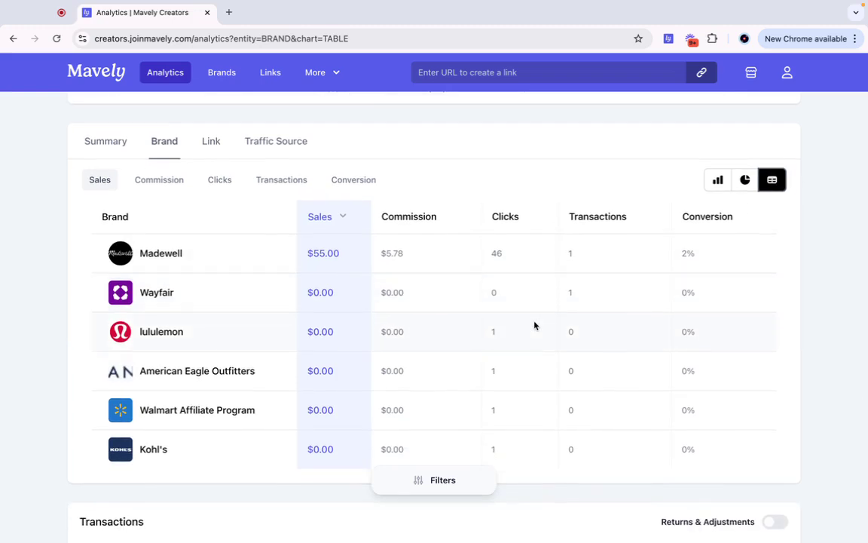
scroll(535, 326, "down", 4)
scroll(534, 326, "down", 2)
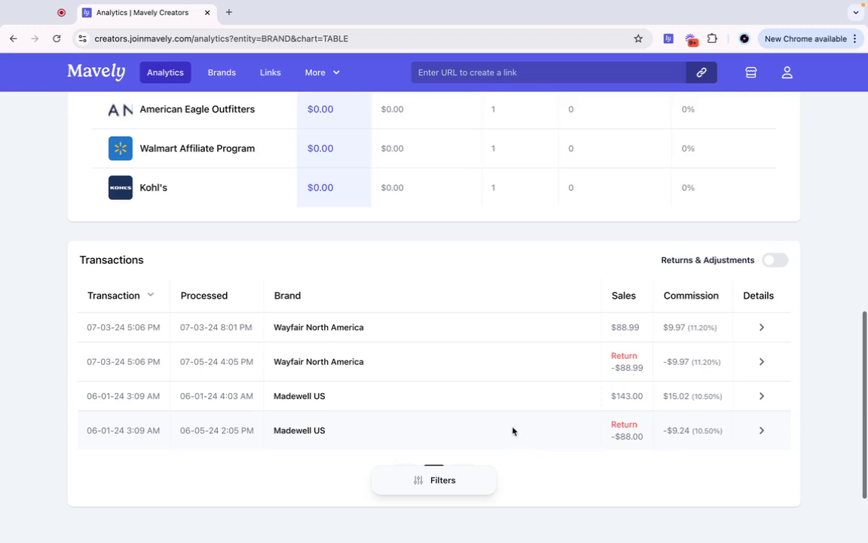
- Show returns in transactions (Wayfair -$88.99, Madewell -$88.00), then return to the page top
scroll(510, 465, "down", 1)
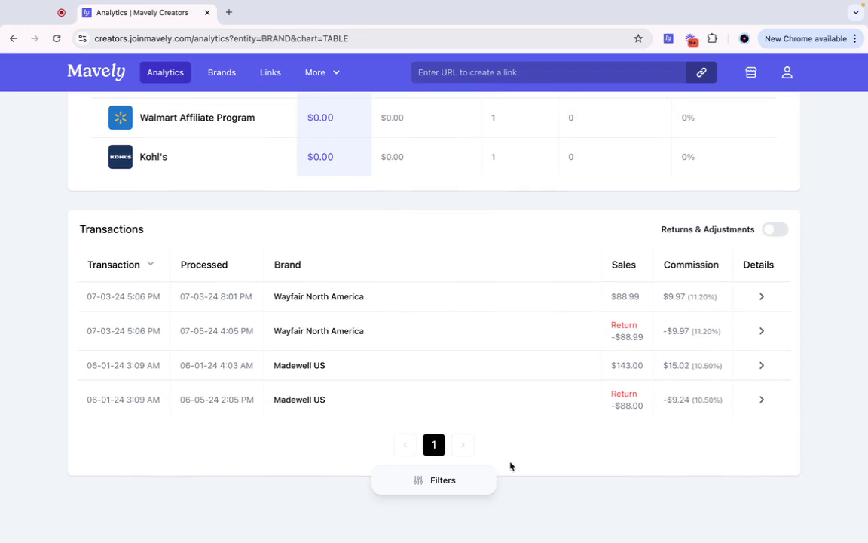
left_click(770, 232)
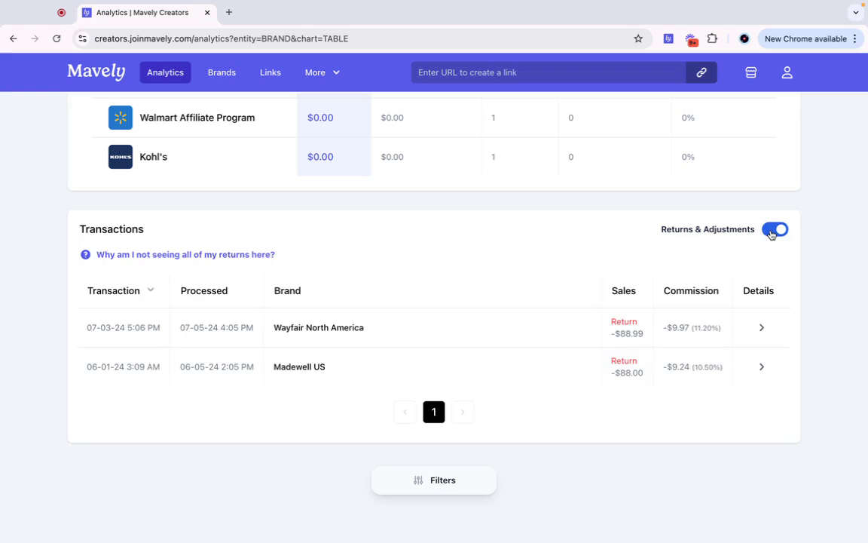
scroll(601, 229, "up", 1)
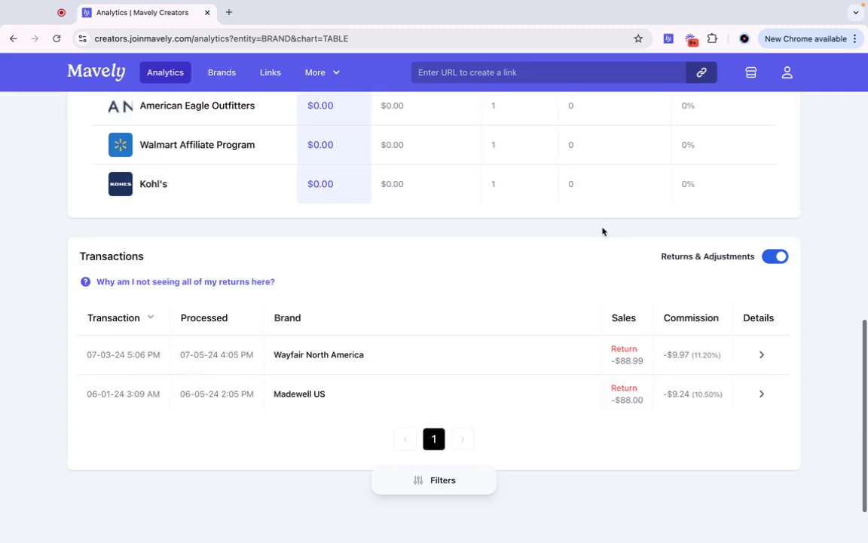
scroll(600, 229, "up", 5)
scroll(602, 232, "up", 3)
scroll(602, 231, "up", 5)
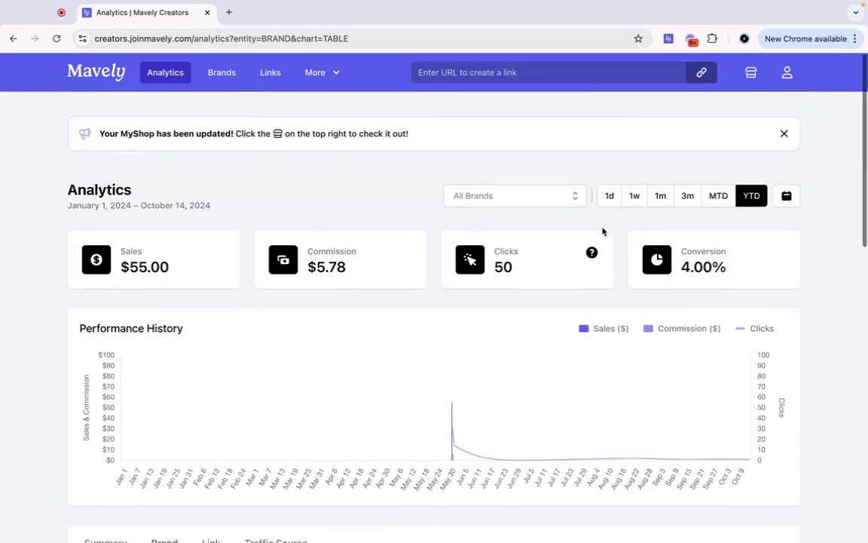
- On the Brands page, filter to Active Promotions and keep Name A–Z sorting
left_click(225, 73)
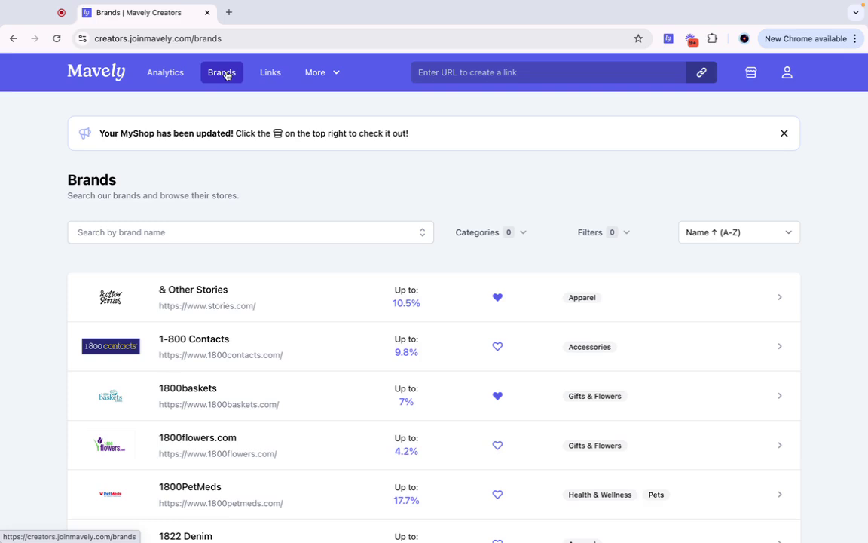
left_click(525, 239)
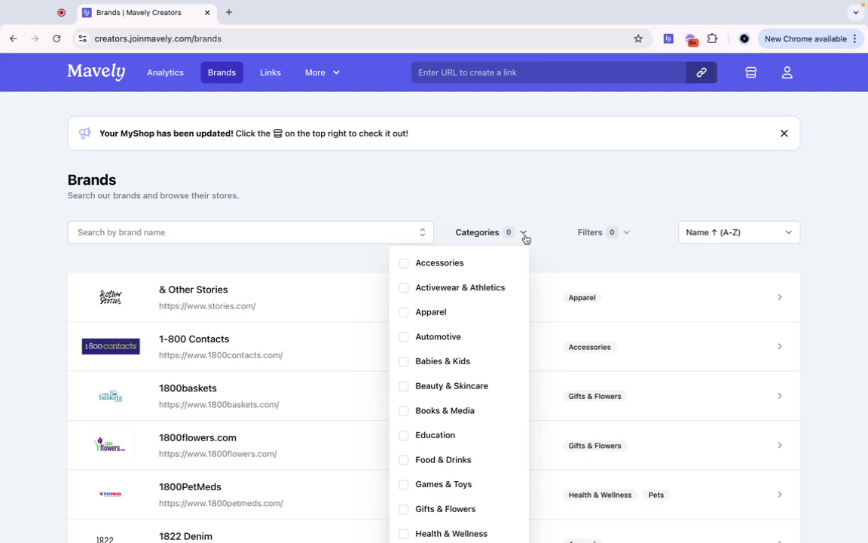
left_click(526, 238)
left_click(629, 239)
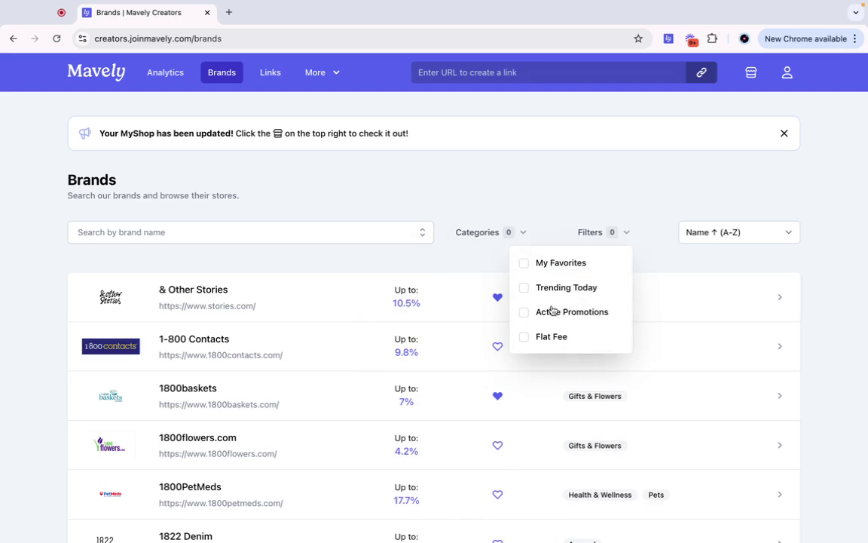
left_click(524, 312)
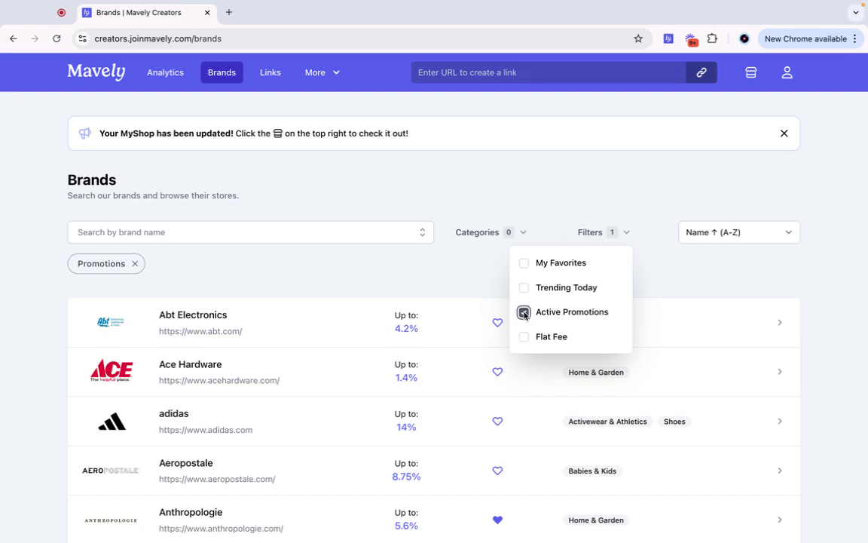
left_click(760, 241)
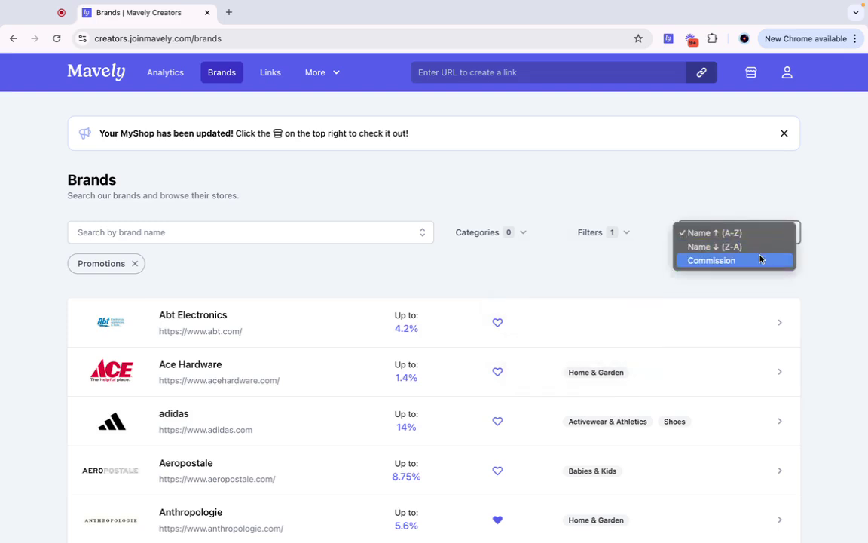
left_click(810, 230)
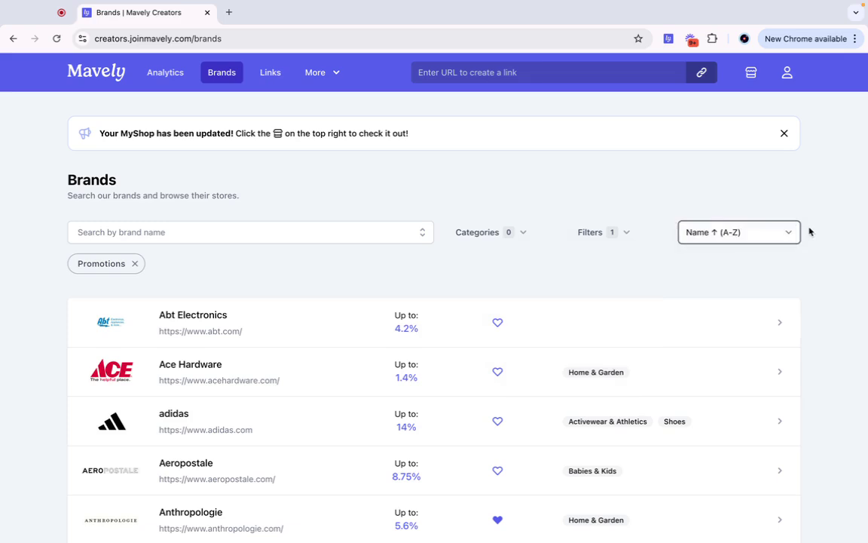
scroll(496, 305, "down", 2)
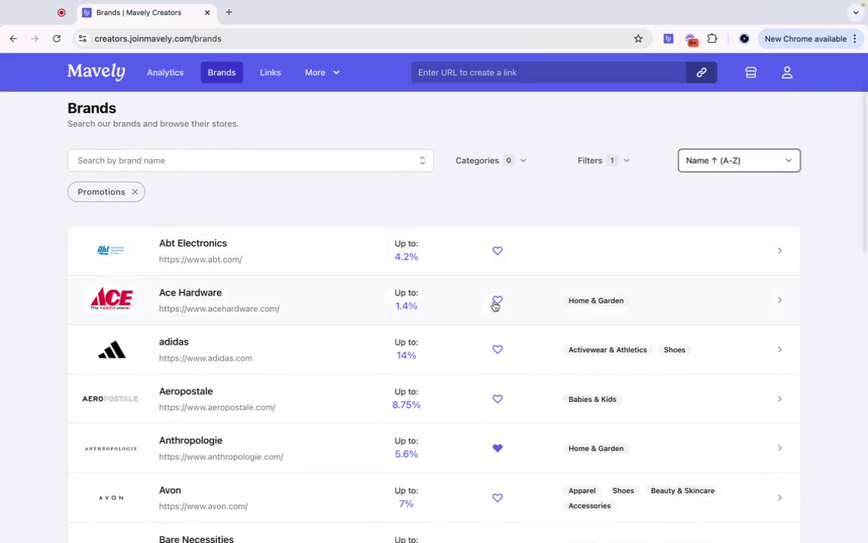
- Expand adidas and view its 25% off promotion with code OCTOBER, Oct 15–21
left_click(291, 349)
scroll(291, 349, "down", 5)
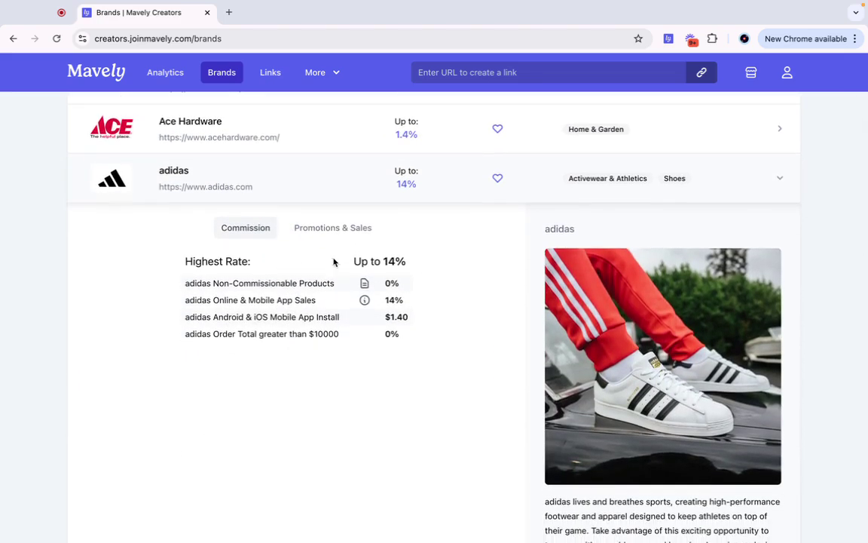
left_click(332, 227)
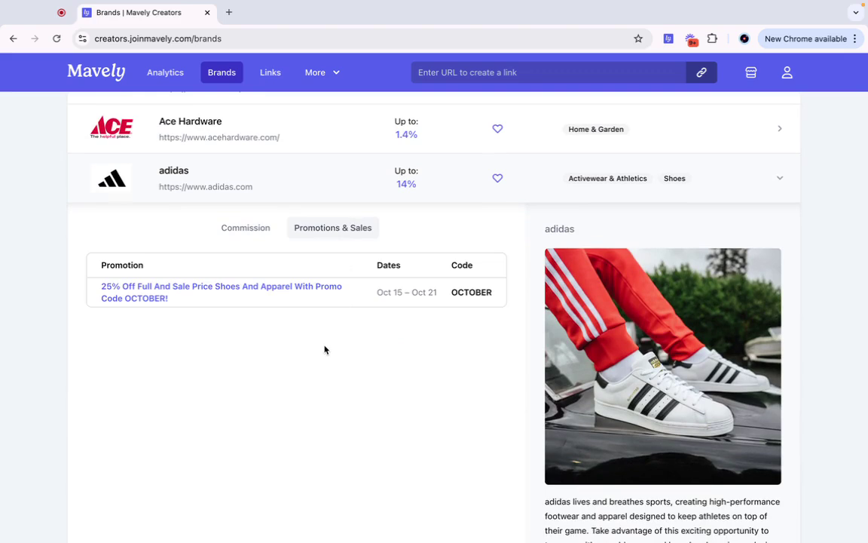
scroll(324, 349, "down", 1)
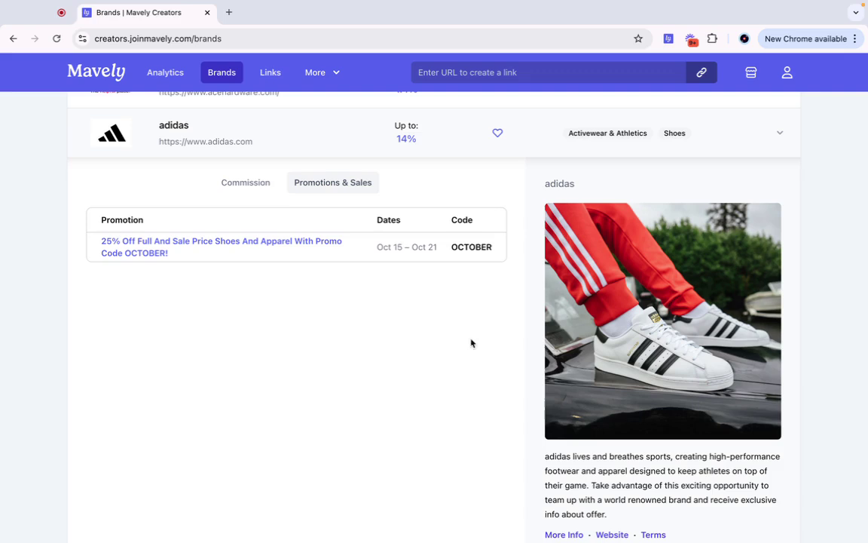
scroll(583, 454, "down", 1)
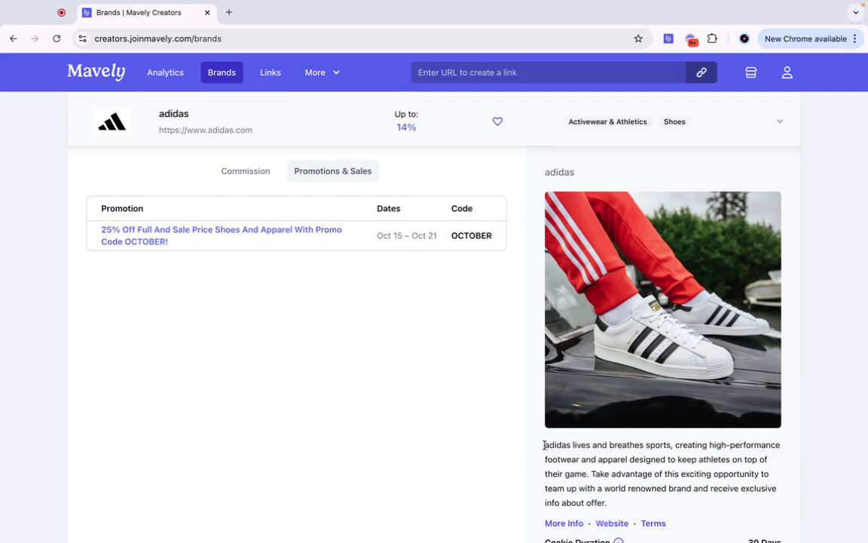
scroll(544, 444, "up", 3)
scroll(544, 445, "up", 3)
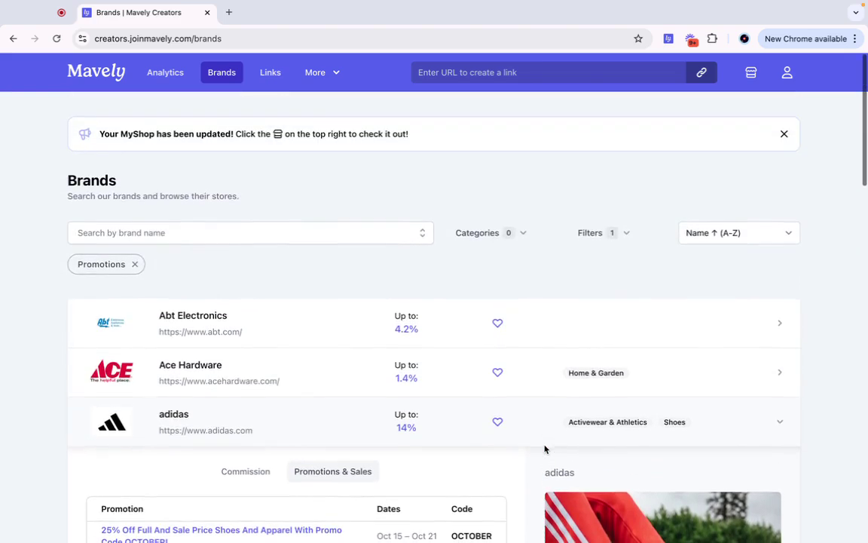
- Open the Links page and switch My Links from grid cards to list layout
left_click(269, 74)
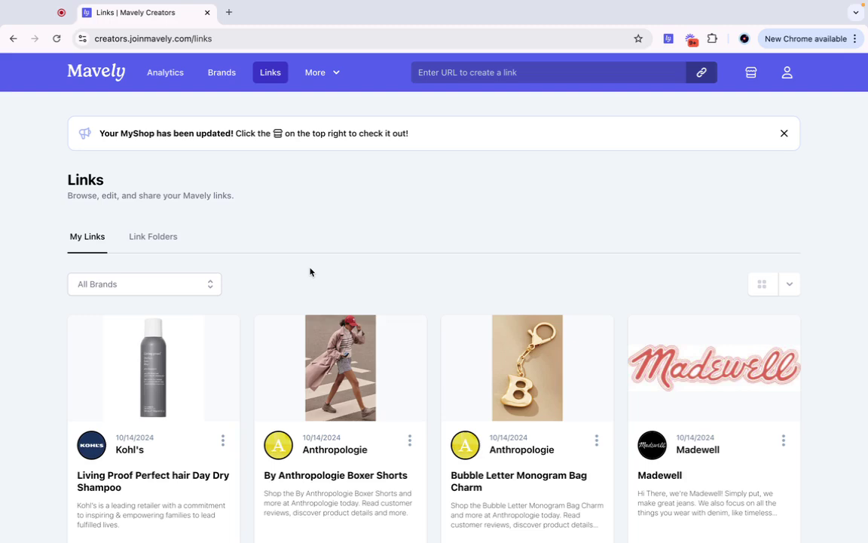
left_click(192, 284)
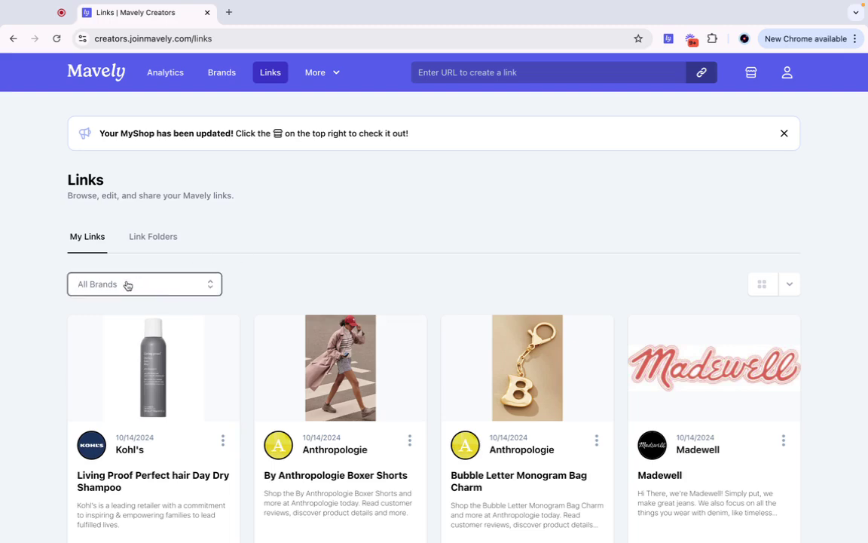
left_click(211, 292)
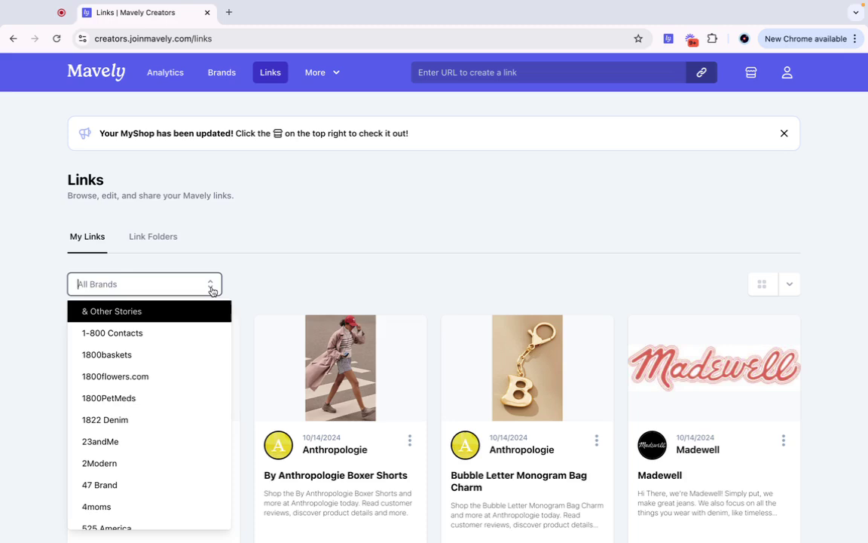
left_click(403, 283)
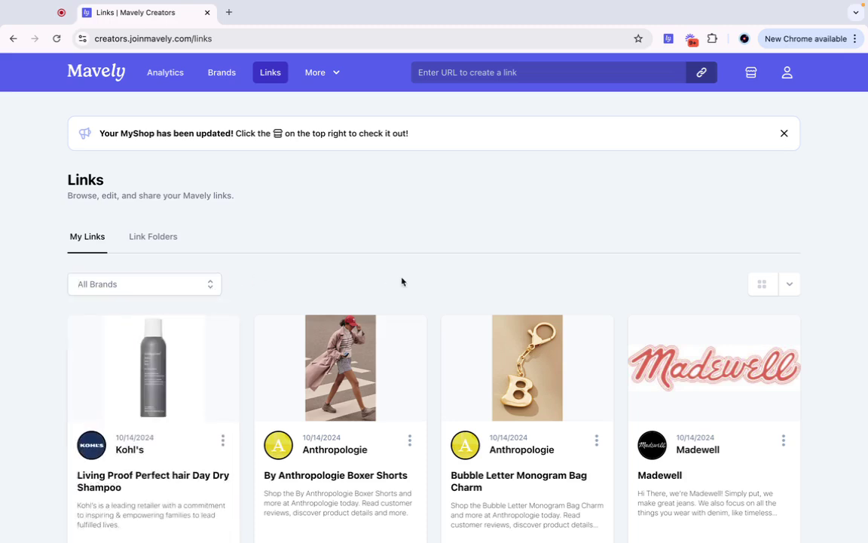
left_click(791, 288)
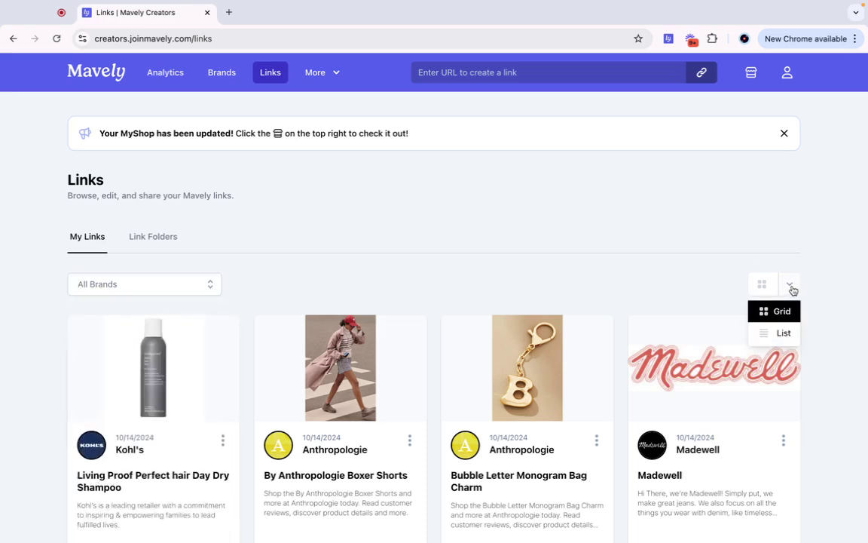
left_click(781, 334)
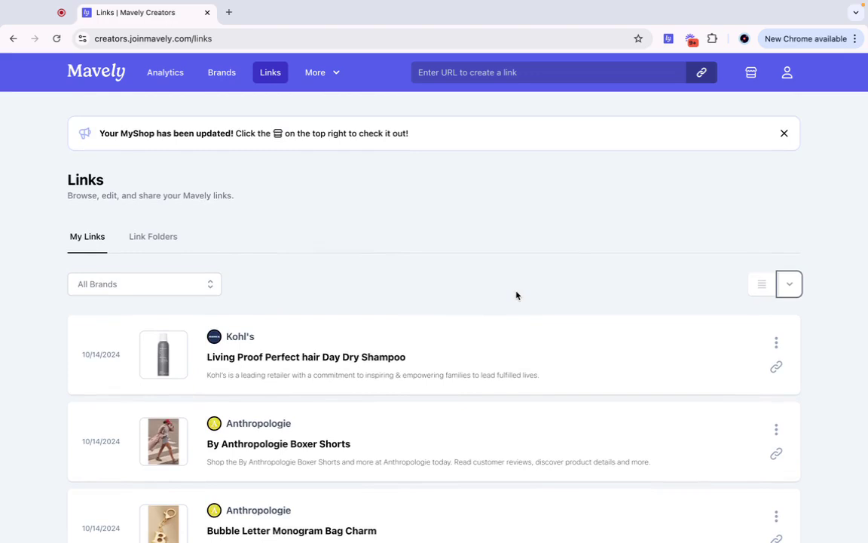
- Show the Favorites, Fashion and Beauty link folders, then open the More menu
left_click(140, 237)
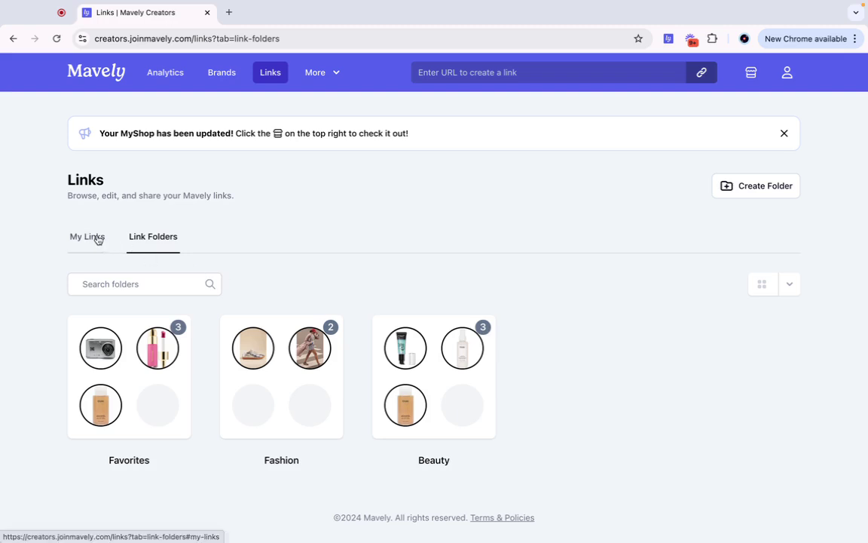
left_click(335, 74)
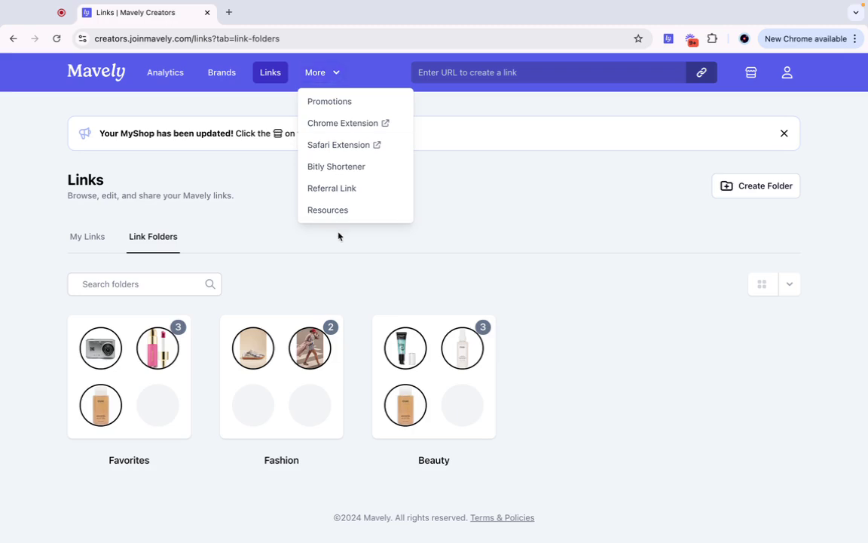
left_click(338, 211)
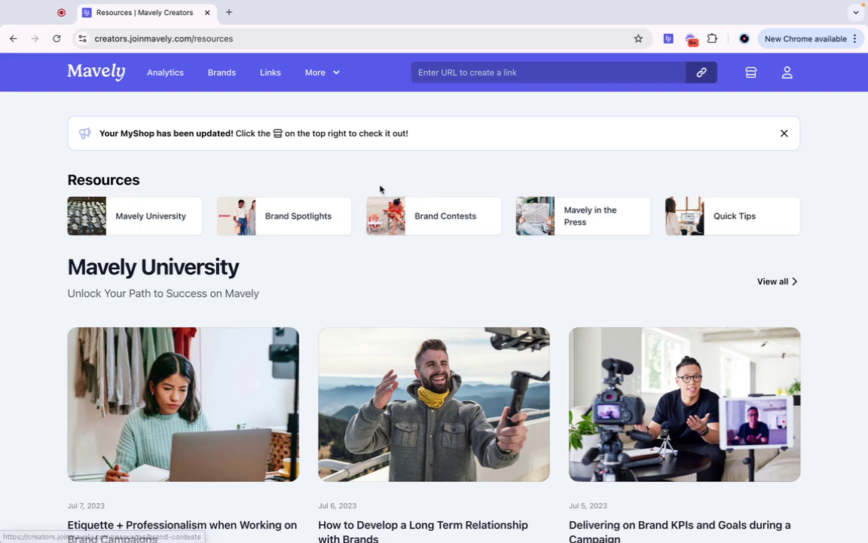
- Open the MyShop storefront and browse its Beauty, Gift Guides and Favorites collections
left_click(752, 78)
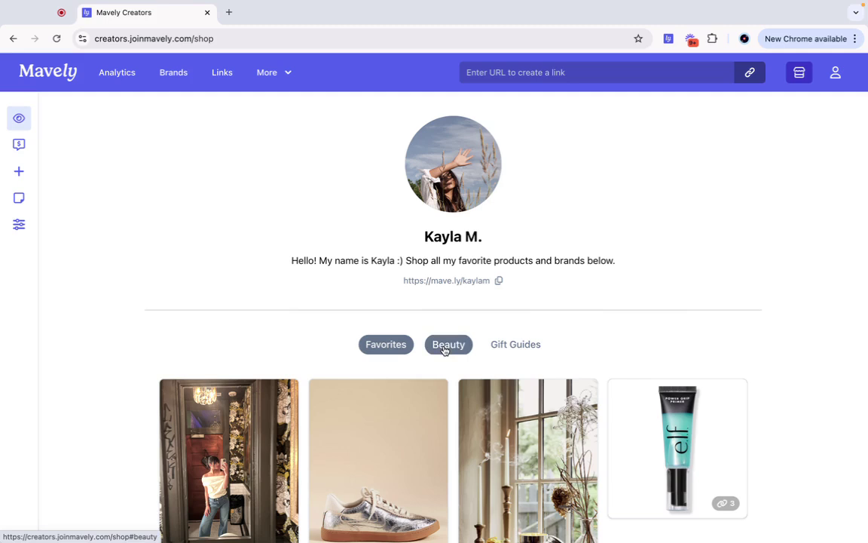
left_click(444, 351)
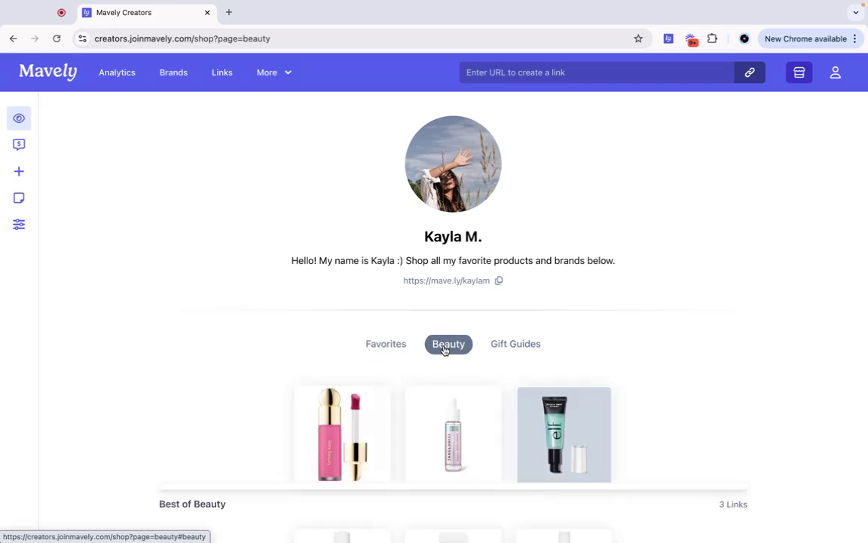
scroll(445, 350, "down", 2)
scroll(448, 347, "up", 1)
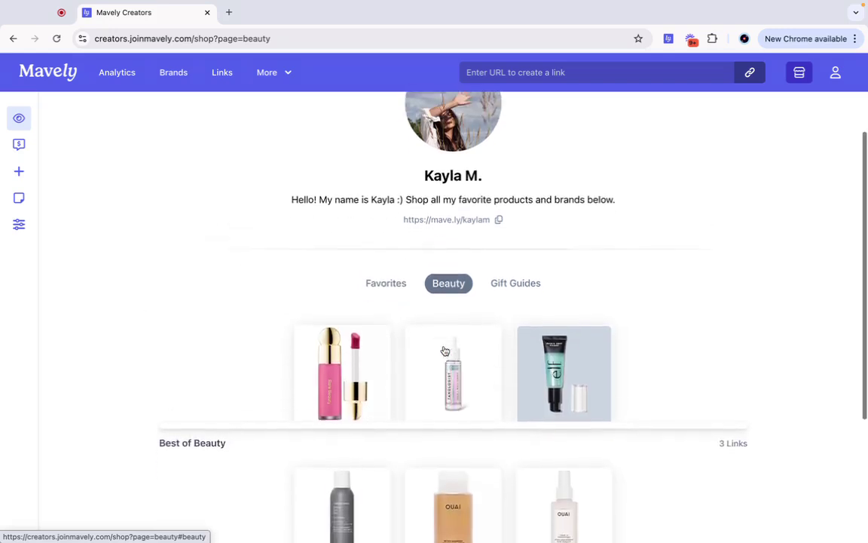
left_click(523, 318)
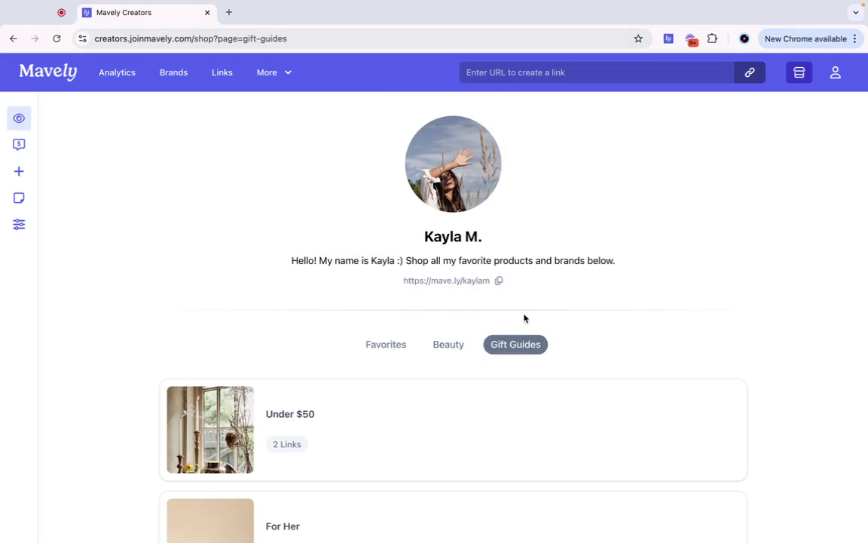
scroll(524, 317, "down", 1)
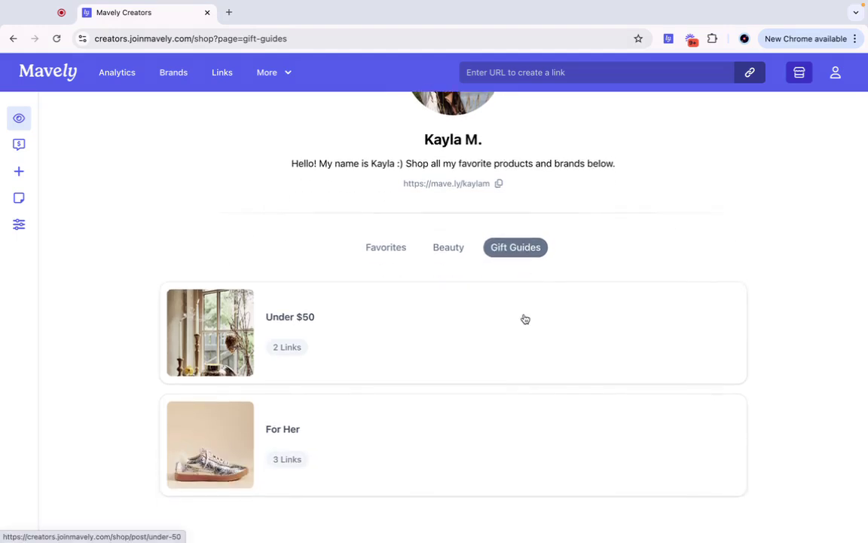
scroll(525, 318, "up", 1)
scroll(525, 319, "up", 1)
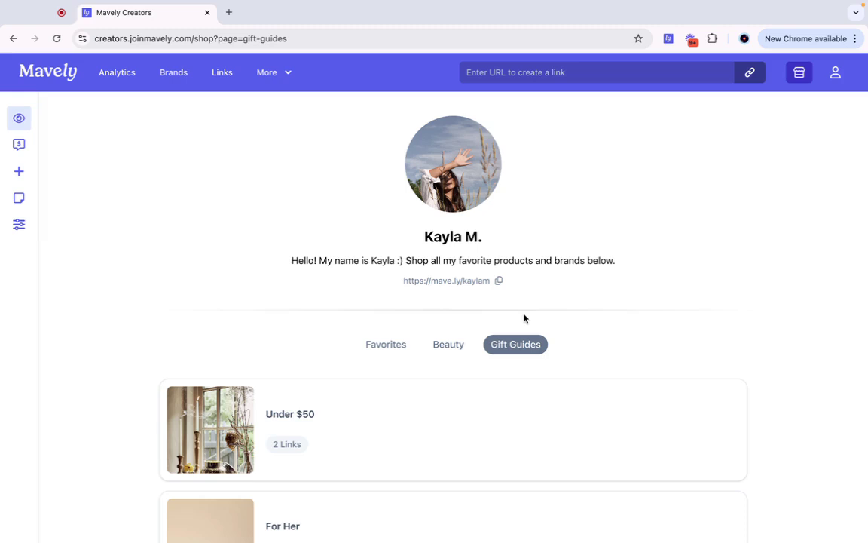
left_click(363, 350)
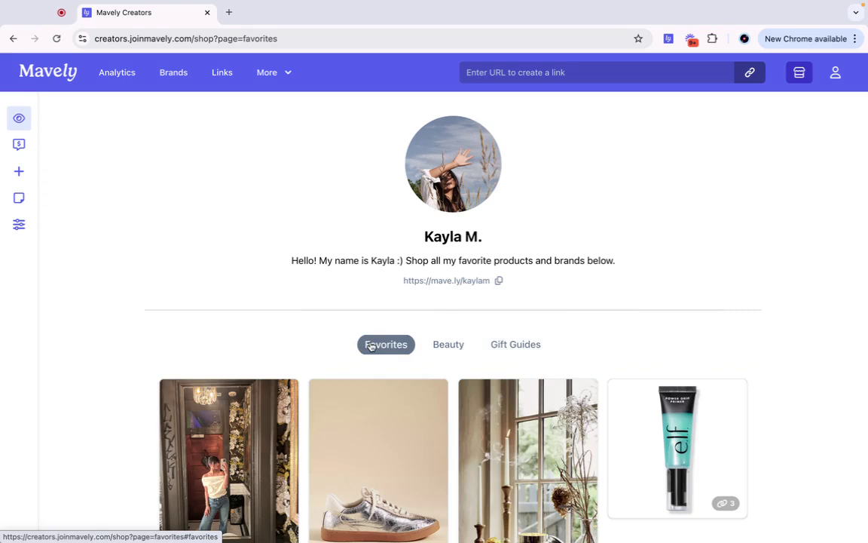
- Open Account settings from the profile menu and view the disabled Bitly integration
left_click(838, 76)
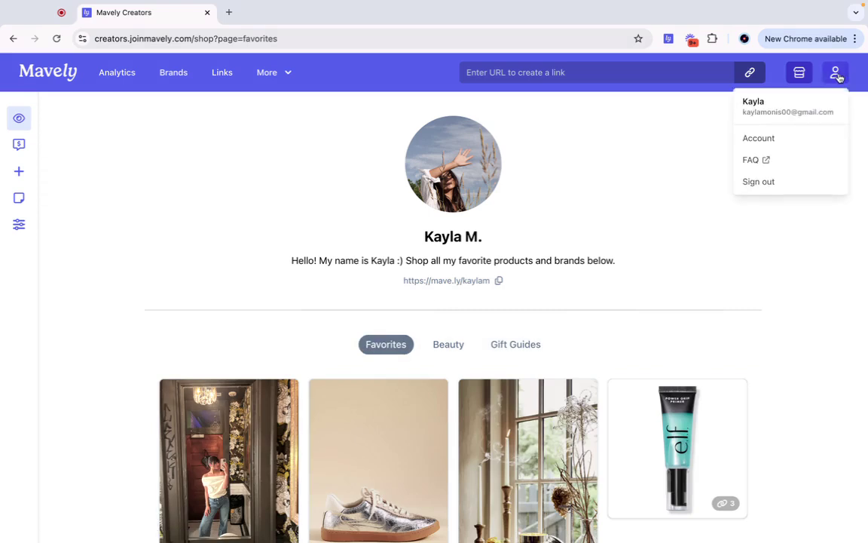
left_click(839, 78)
left_click(838, 76)
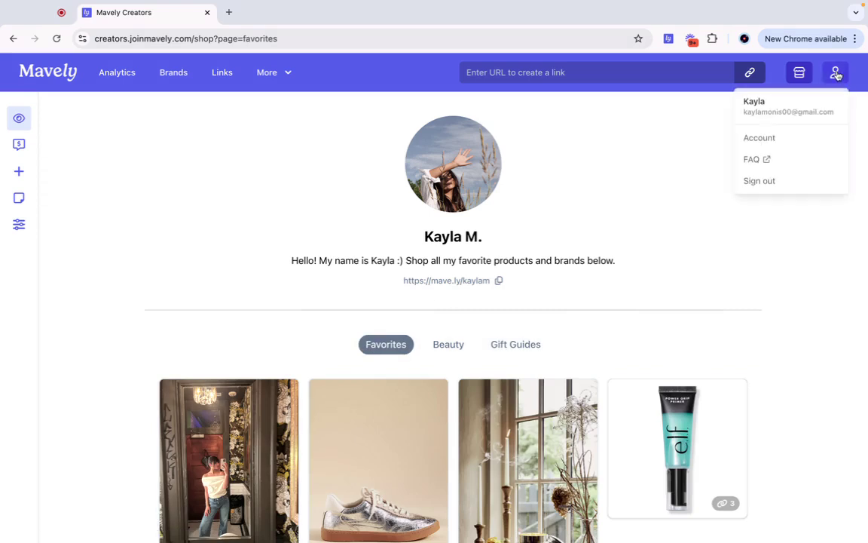
left_click(770, 143)
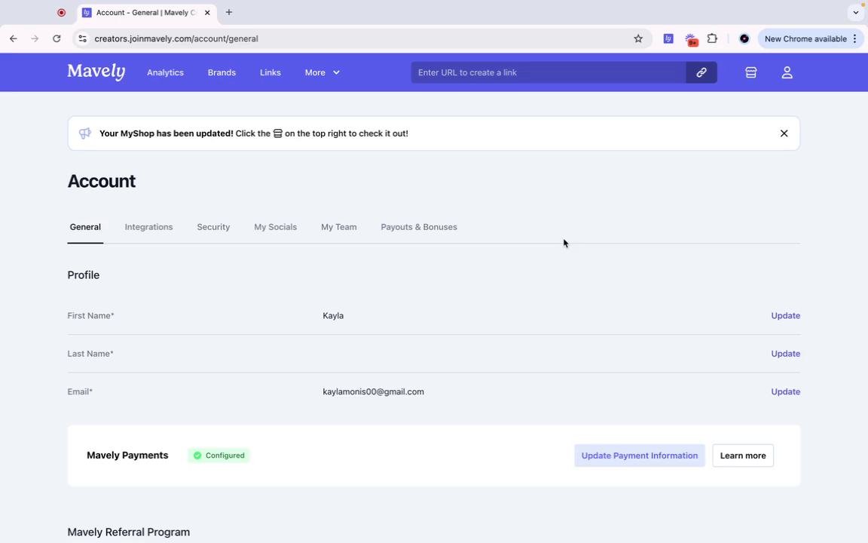
scroll(346, 363, "down", 3)
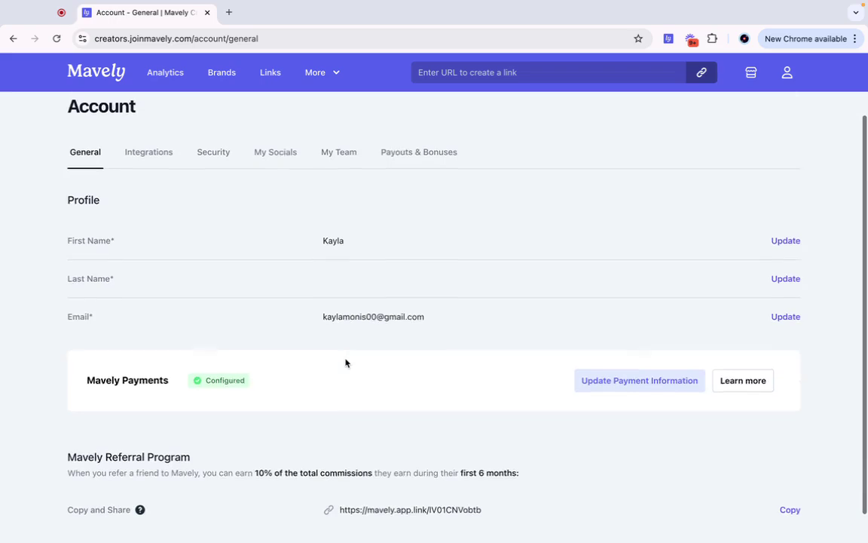
scroll(346, 364, "up", 3)
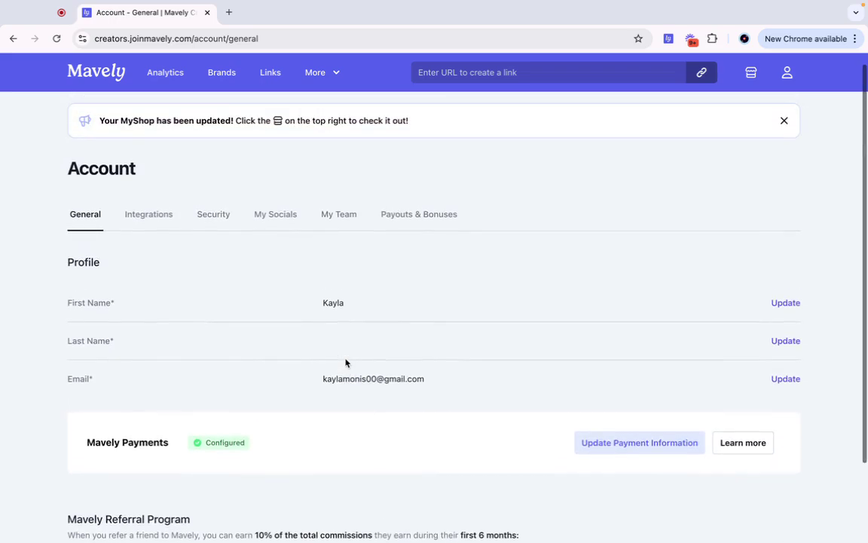
left_click(159, 217)
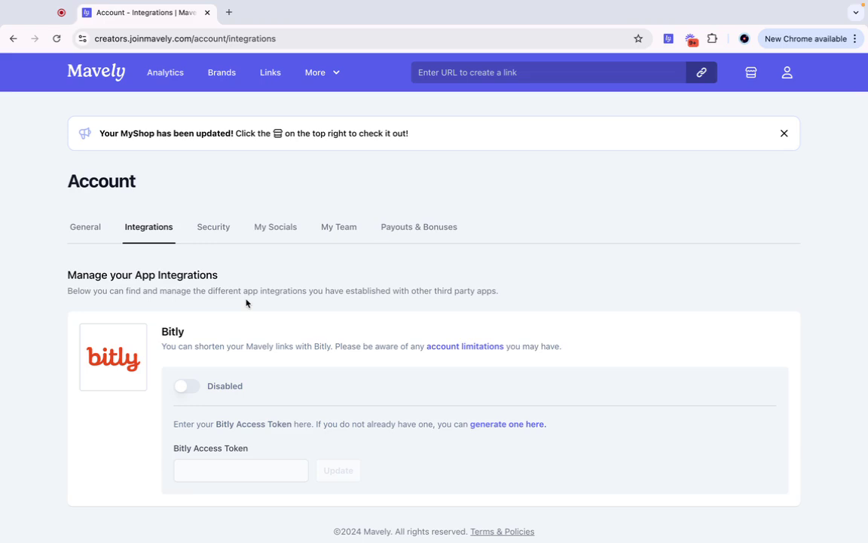
- View My Socials, then Payouts & Bonuses with the $0 Bonus Tracker and $125 remaining
left_click(272, 229)
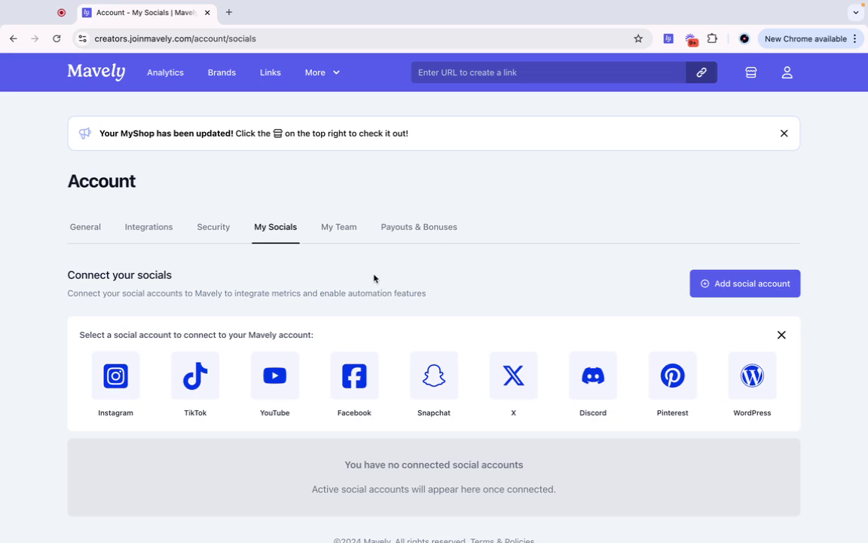
left_click(422, 234)
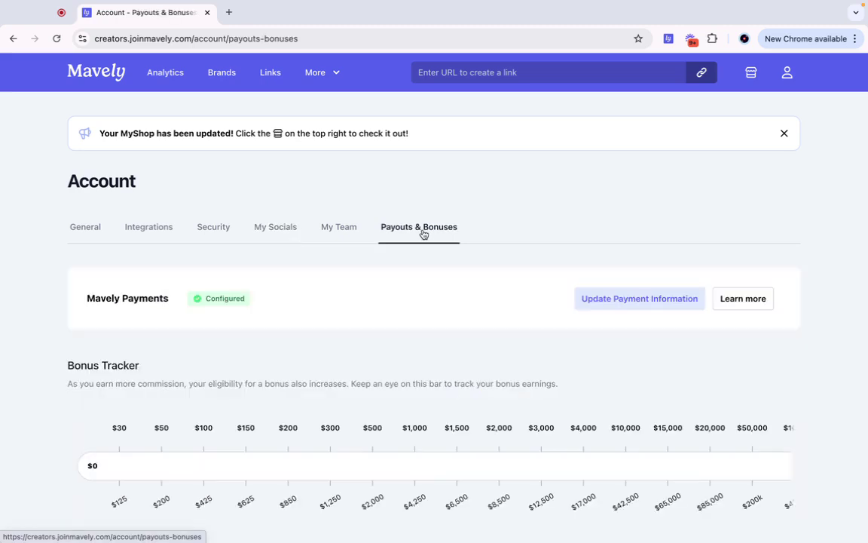
scroll(393, 401, "down", 1)
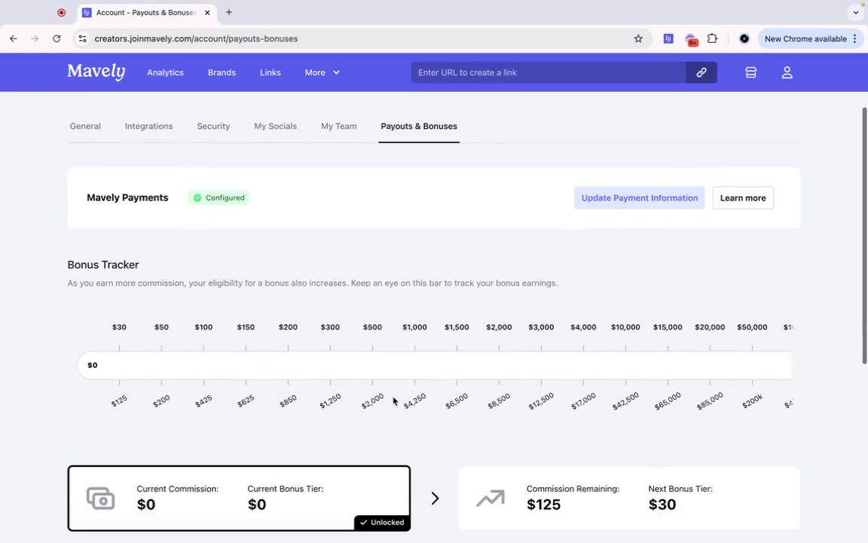
scroll(393, 400, "down", 2)
scroll(392, 396, "down", 2)
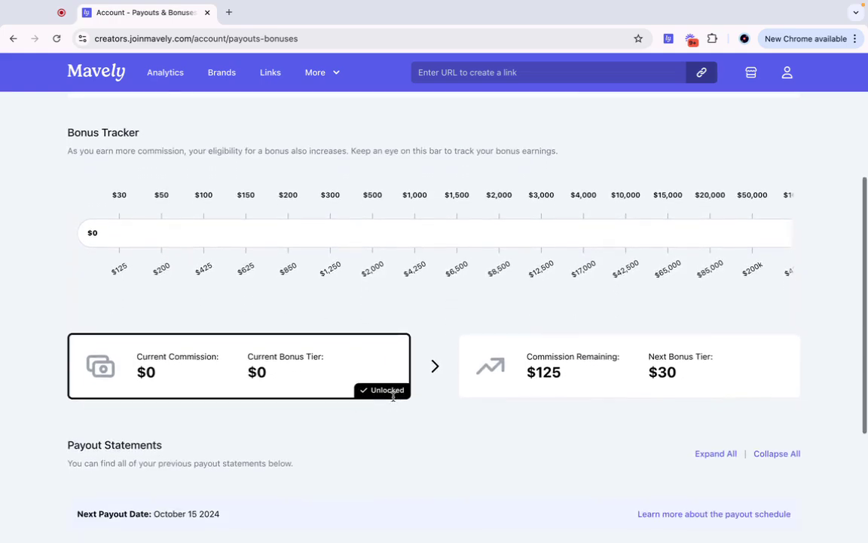
scroll(392, 398, "up", 2)
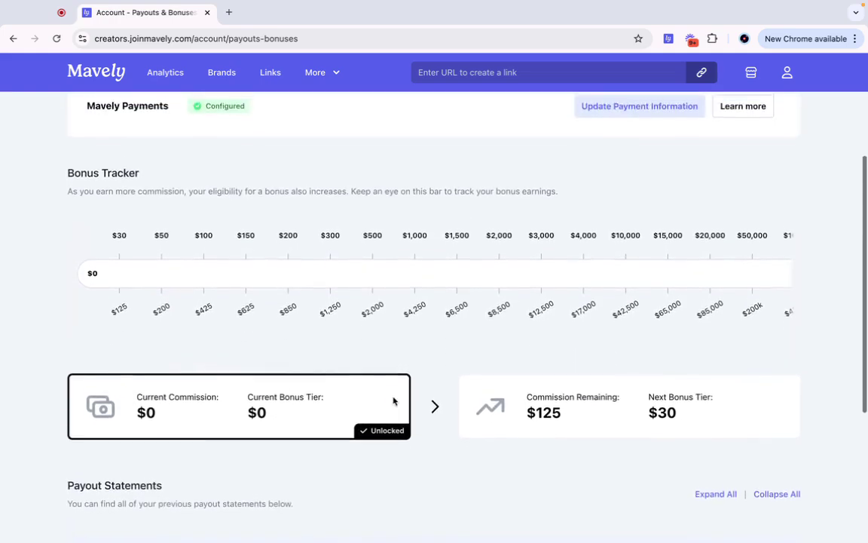
scroll(392, 400, "up", 1)
scroll(392, 400, "up", 2)
scroll(392, 400, "up", 1)
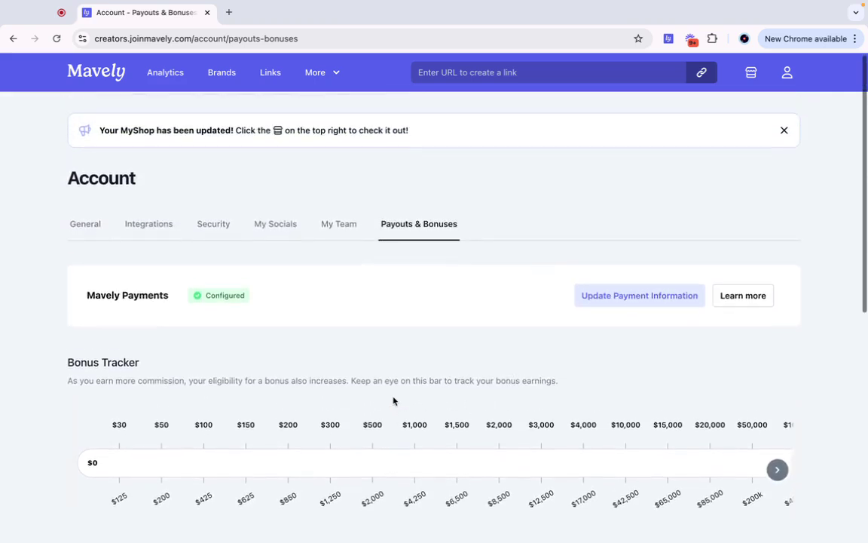
- Return to the Home dashboard using the Mavely logo in the header
left_click(96, 72)
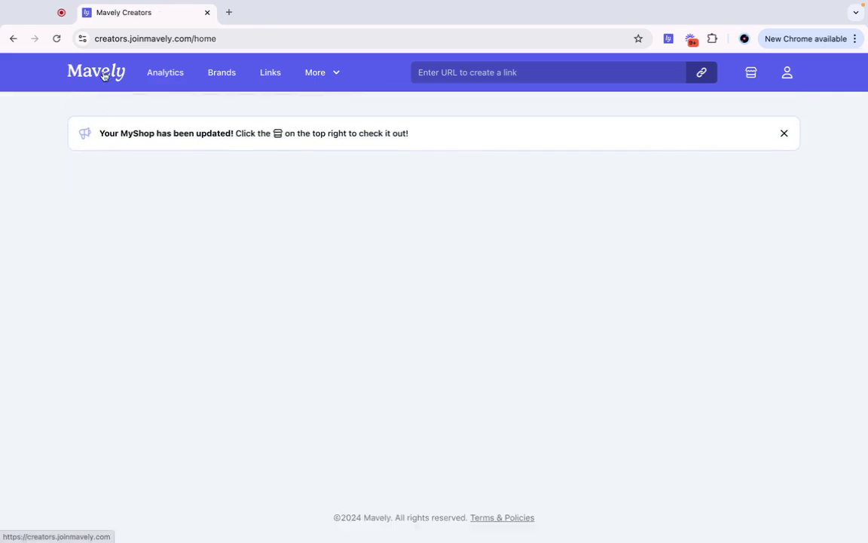